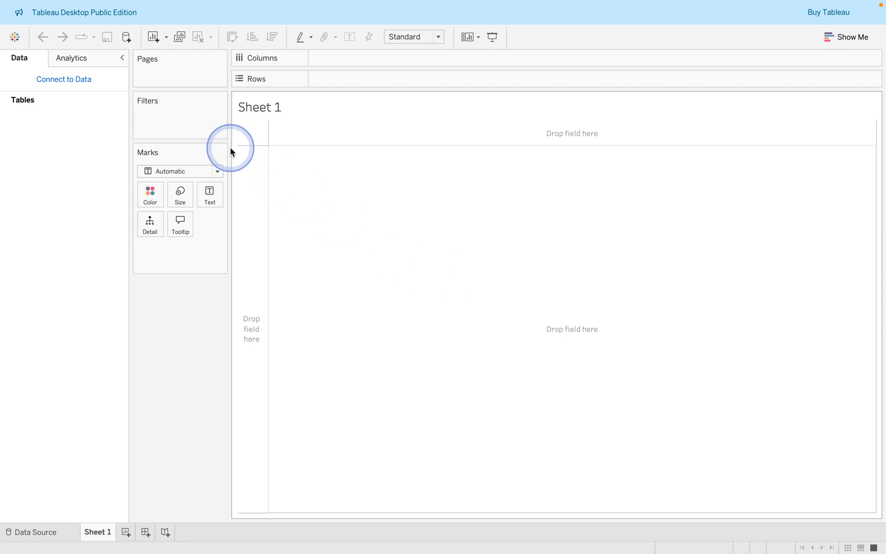
- Switch to the web browser, open the Tableau Public Discover page and sign in to the account
{"action": "mouse_move", "coordinate": [245, 4]}
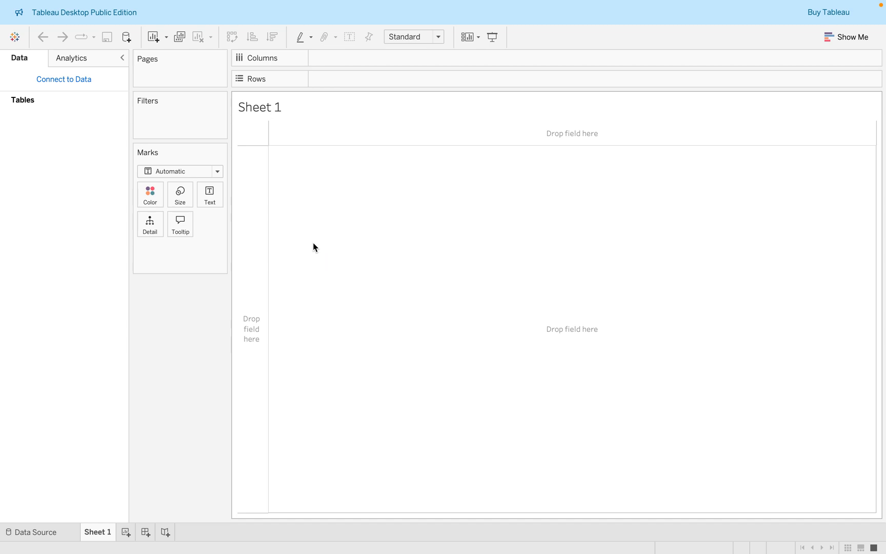
{"action": "key", "text": "ctrl+Right"}
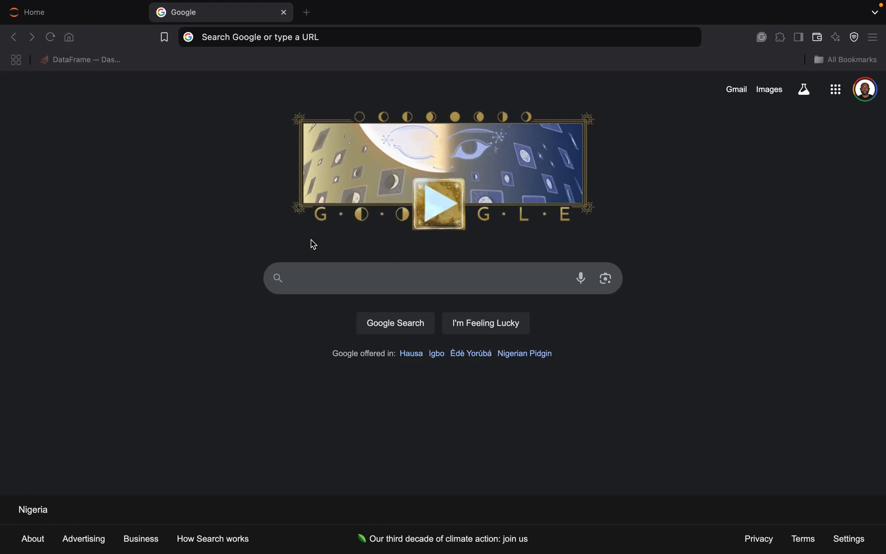
{"action": "left_click", "coordinate": [336, 43]}
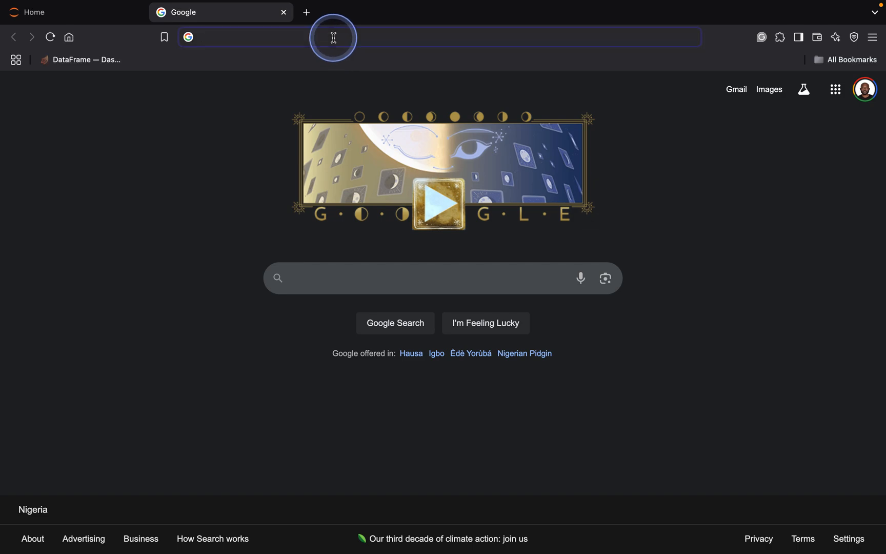
{"action": "type", "text": "tab"}
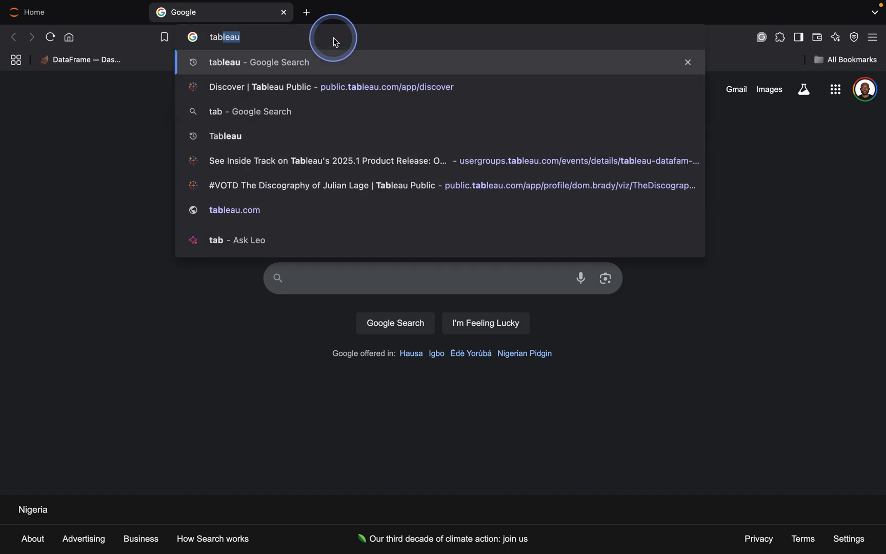
{"action": "left_click", "coordinate": [331, 83]}
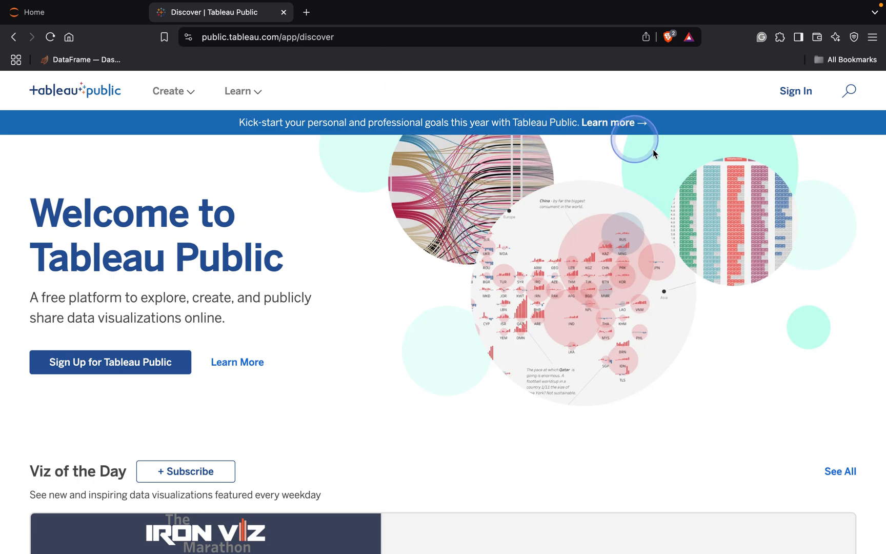
{"action": "left_click", "coordinate": [797, 100]}
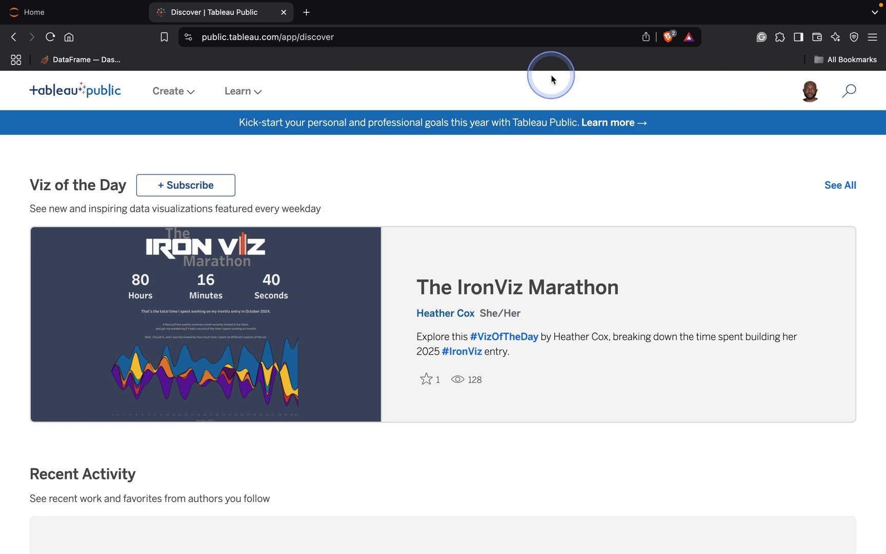
- Open the Tableau Desktop Public Edition download page and review its registration form through to the app download option
{"action": "left_click", "coordinate": [174, 91]}
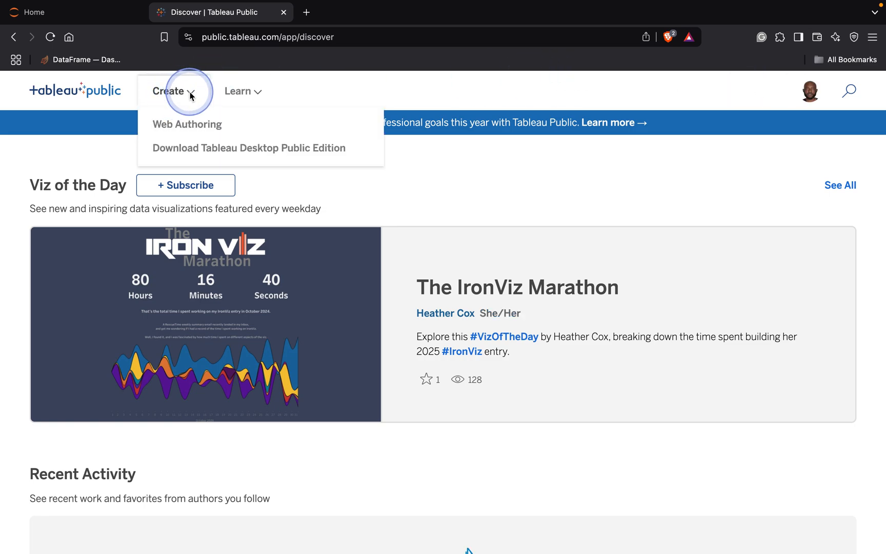
{"action": "left_click", "coordinate": [220, 149]}
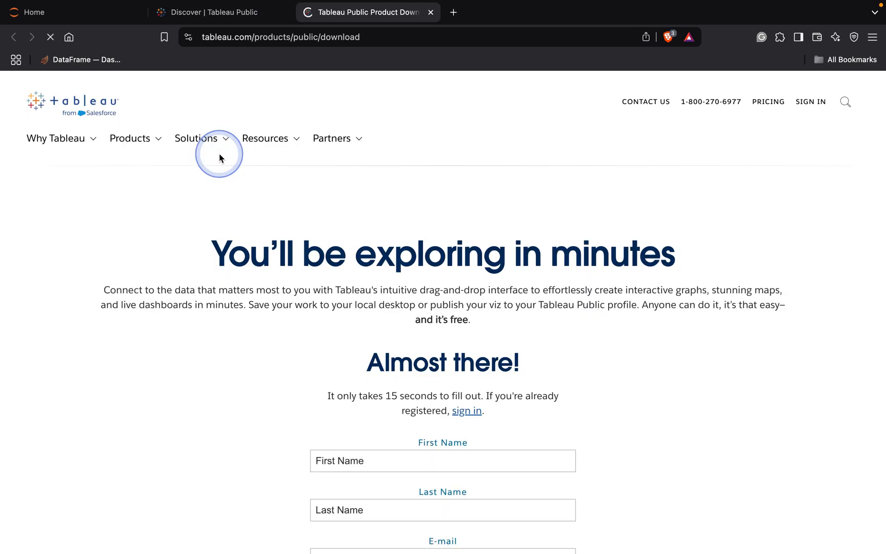
{"action": "scroll", "coordinate": [286, 251], "scroll_direction": "down", "scroll_amount": 1}
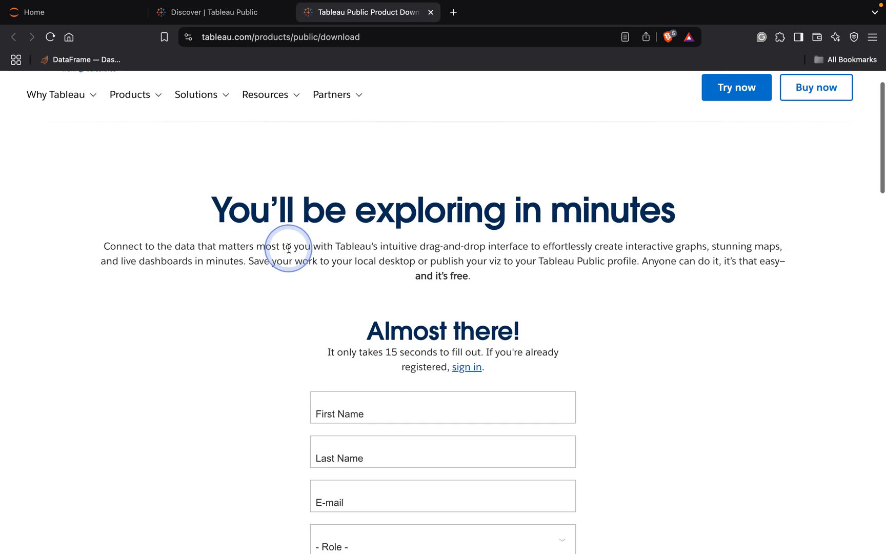
{"action": "scroll", "coordinate": [335, 283], "scroll_direction": "down", "scroll_amount": 2}
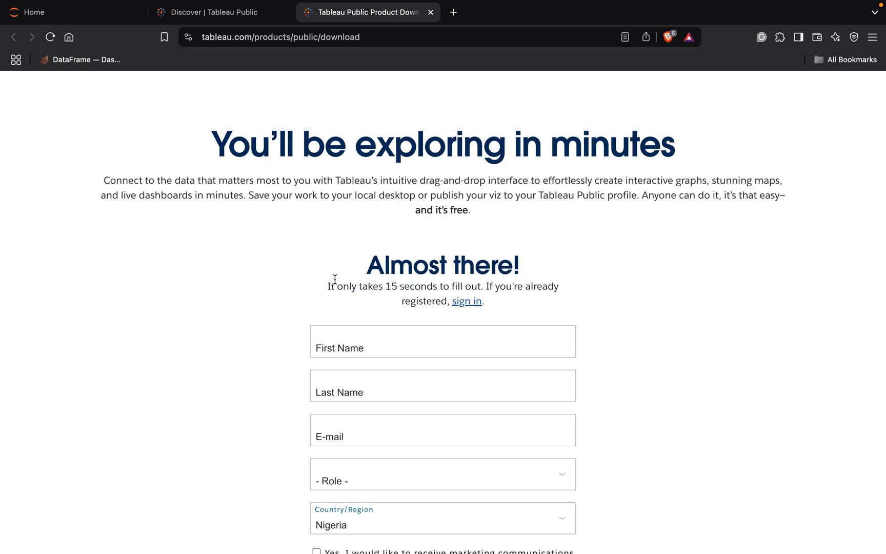
{"action": "scroll", "coordinate": [335, 279], "scroll_direction": "down", "scroll_amount": 5}
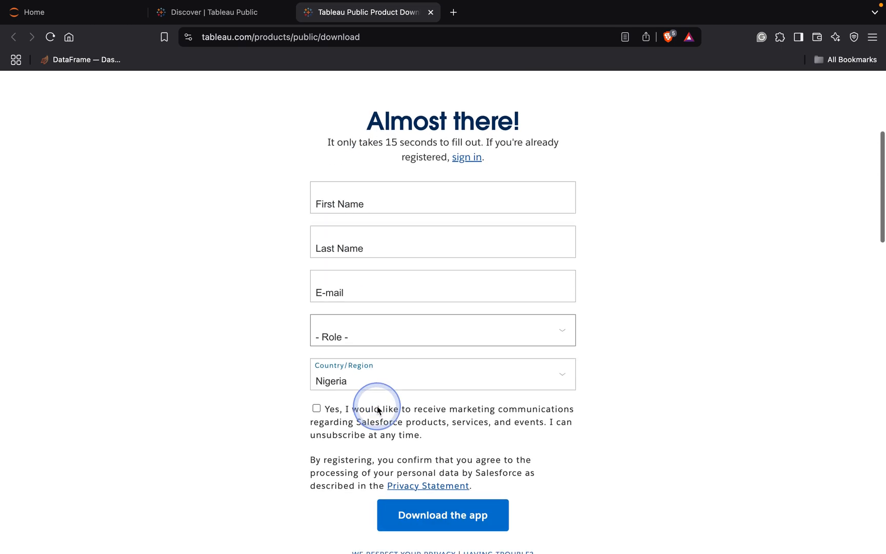
{"action": "scroll", "coordinate": [377, 410], "scroll_direction": "down", "scroll_amount": 1}
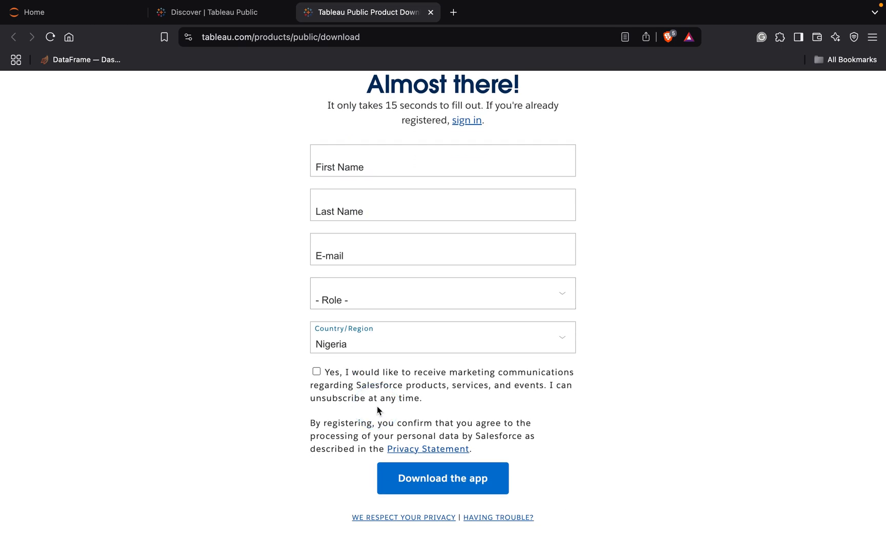
{"action": "scroll", "coordinate": [376, 405], "scroll_direction": "down", "scroll_amount": 3}
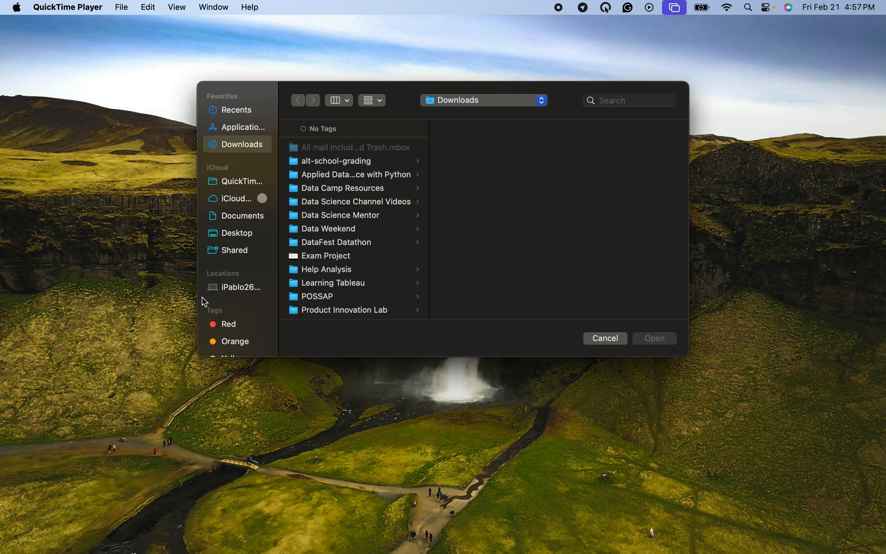
- Look for Tableau Public among the Mac's installed applications, then close the application overview
{"action": "mouse_move", "coordinate": [280, 549]}
{"action": "left_click", "coordinate": [110, 538]}
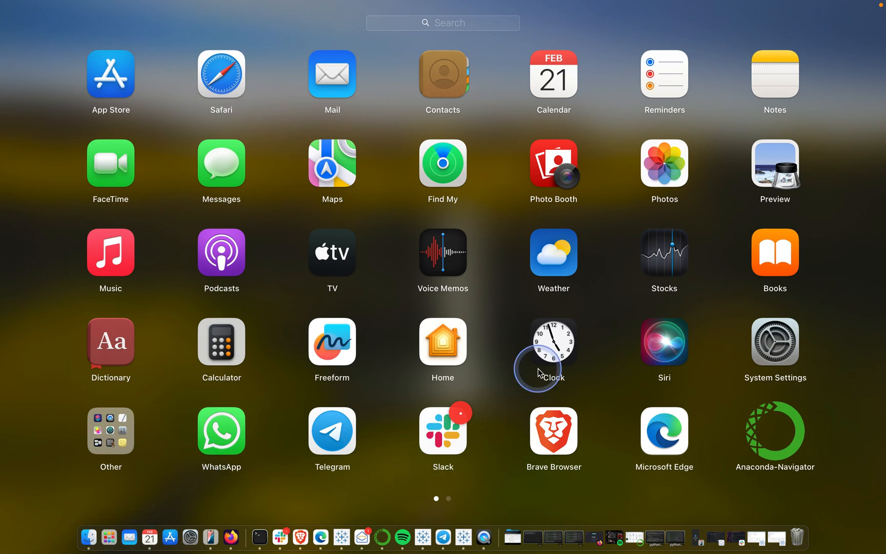
{"action": "scroll", "coordinate": [538, 369], "scroll_direction": "right", "scroll_amount": 5}
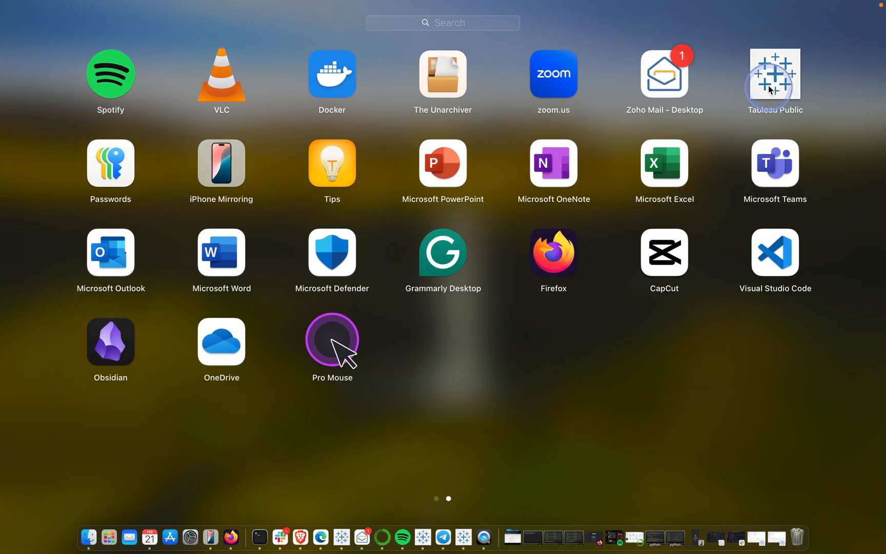
{"action": "left_click", "coordinate": [581, 165]}
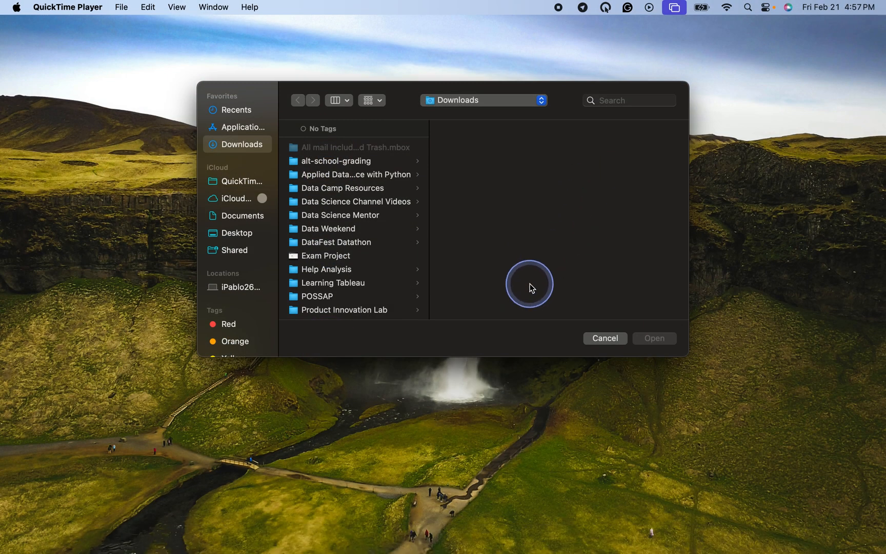
- Switch to Tableau Desktop Public Edition and go from the blank worksheet to the start page with the data connection options
{"action": "key", "text": "ctrl+Right"}
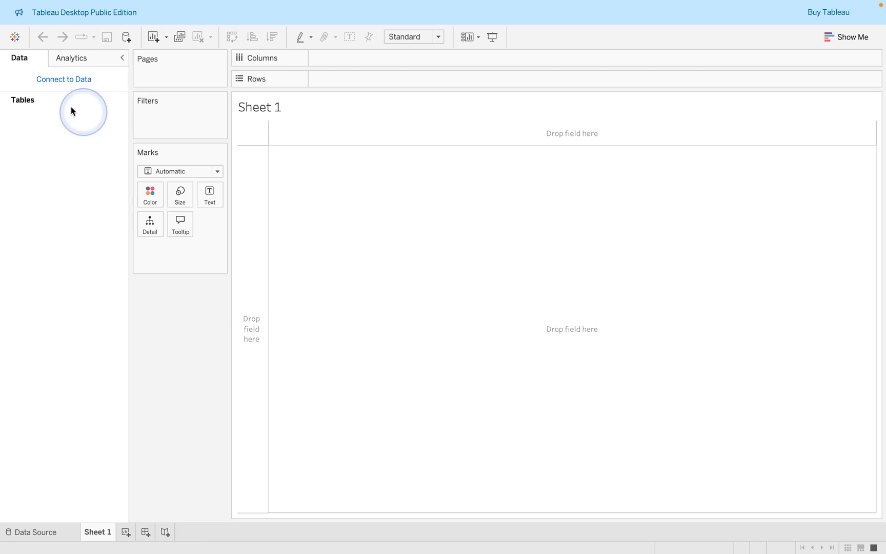
{"action": "left_click", "coordinate": [15, 39]}
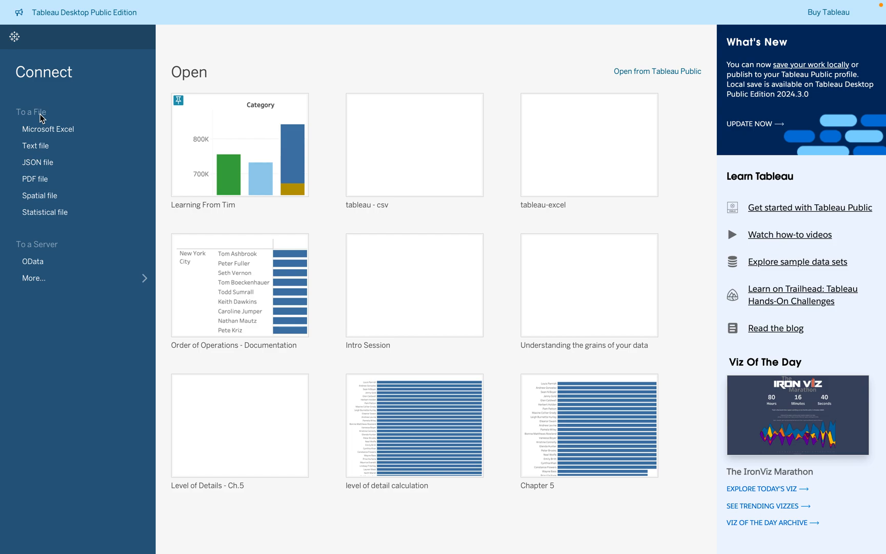
{"action": "left_click", "coordinate": [52, 167]}
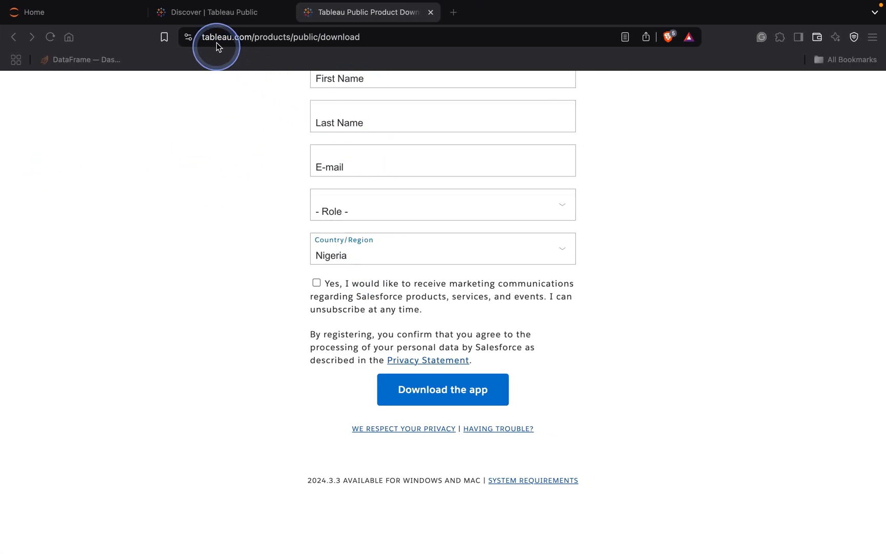
- In the browser, open Tableau Public's Sample Data page and locate the Superstore Sales dataset in xls format
{"action": "left_click", "coordinate": [231, 27]}
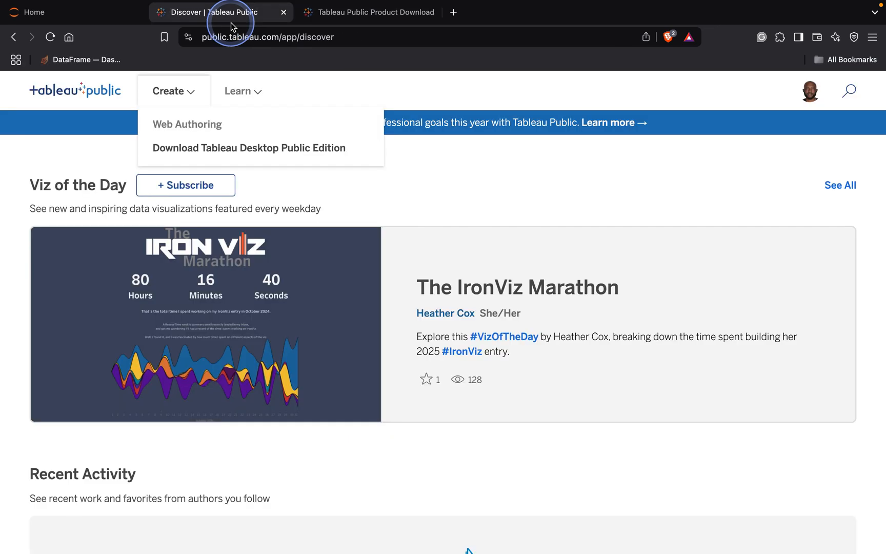
{"action": "left_click", "coordinate": [243, 101]}
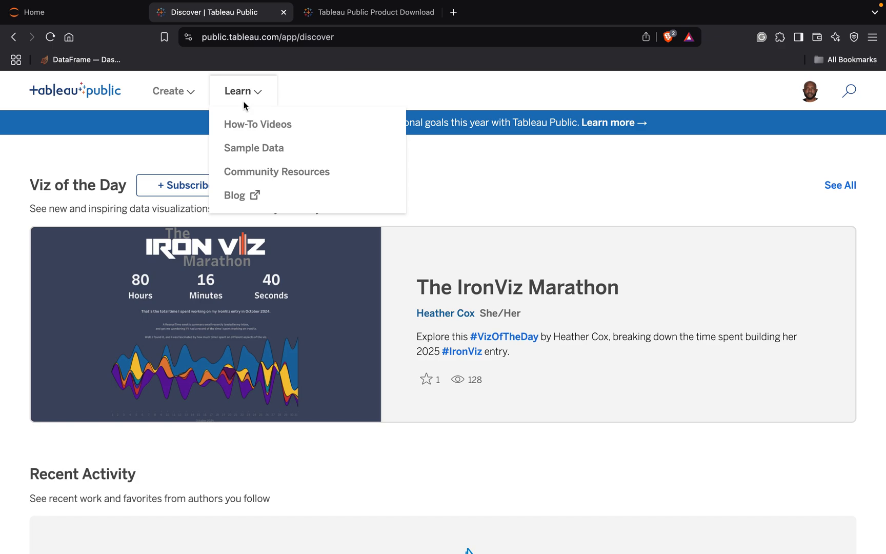
{"action": "left_click", "coordinate": [253, 147]}
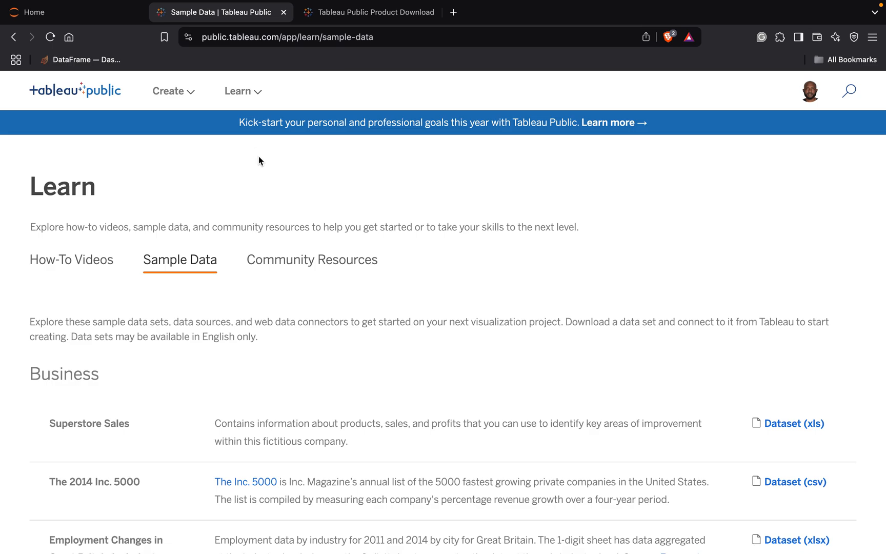
{"action": "scroll", "coordinate": [293, 227], "scroll_direction": "down", "scroll_amount": 3}
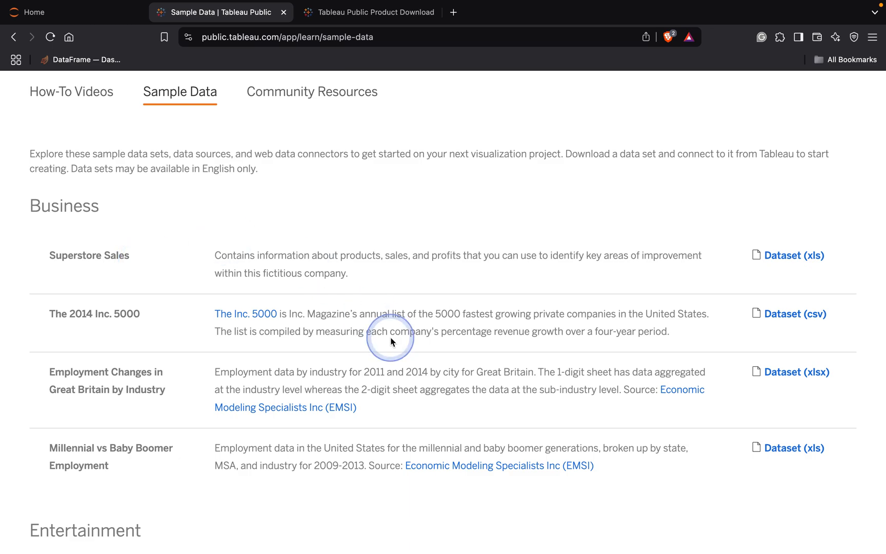
{"action": "left_click", "coordinate": [792, 261]}
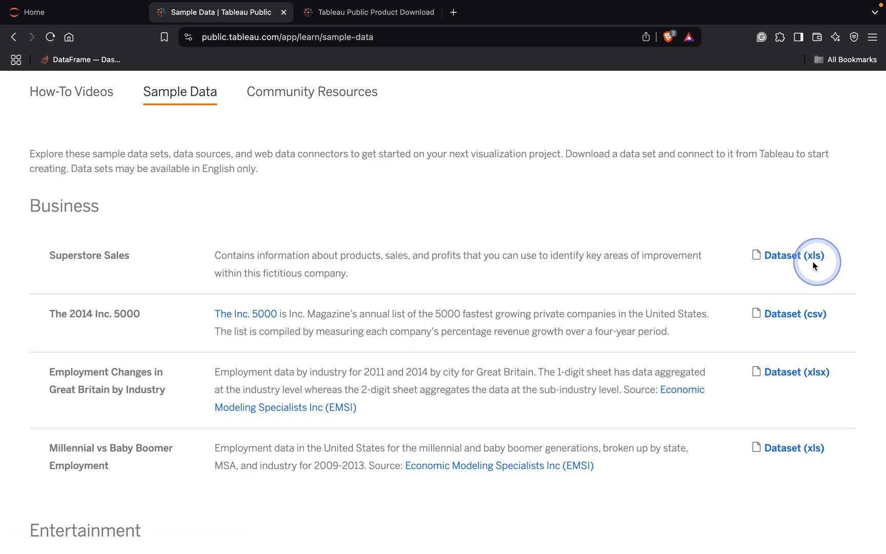
- Switch back to Tableau Desktop Public Edition and connect to the Excel workbook sample_-_superstore.xls in the 3rd Semester folder
{"action": "key", "text": "ctrl+Left"}
{"action": "left_click", "coordinate": [320, 191]}
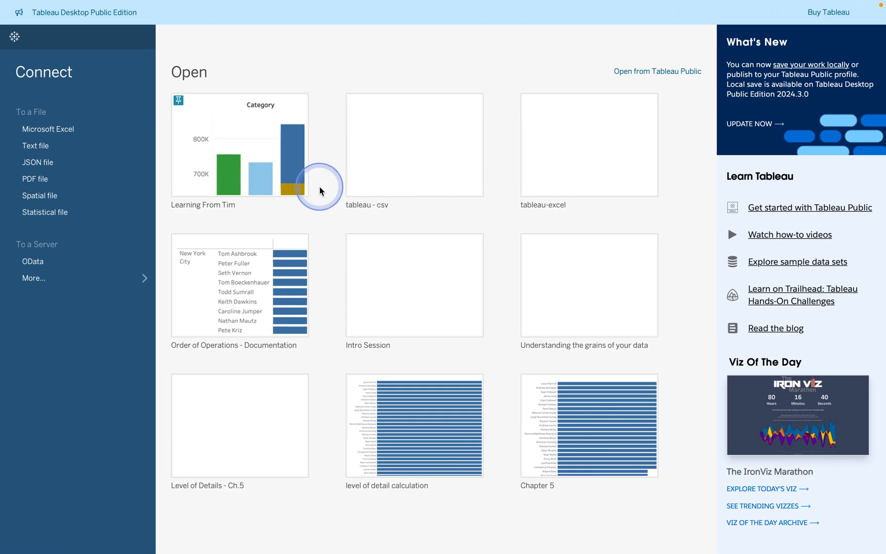
{"action": "left_click", "coordinate": [81, 101]}
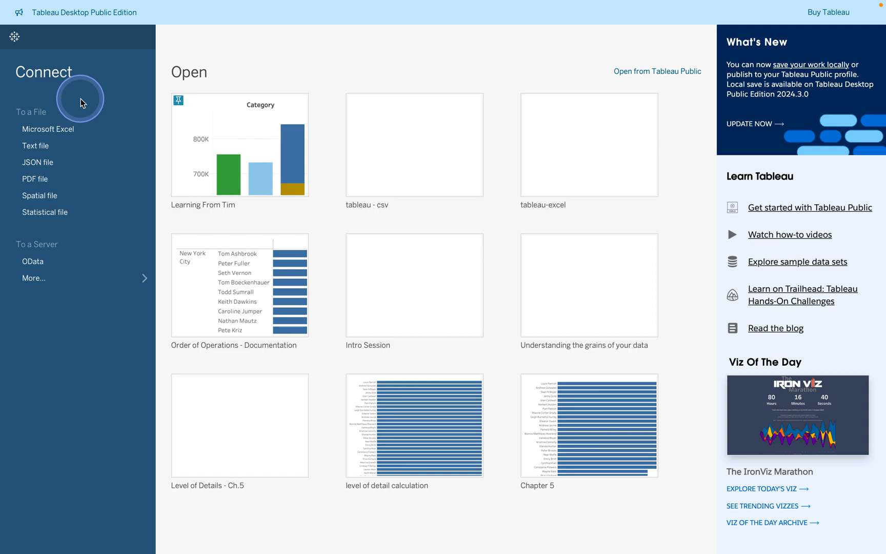
{"action": "left_click", "coordinate": [65, 131]}
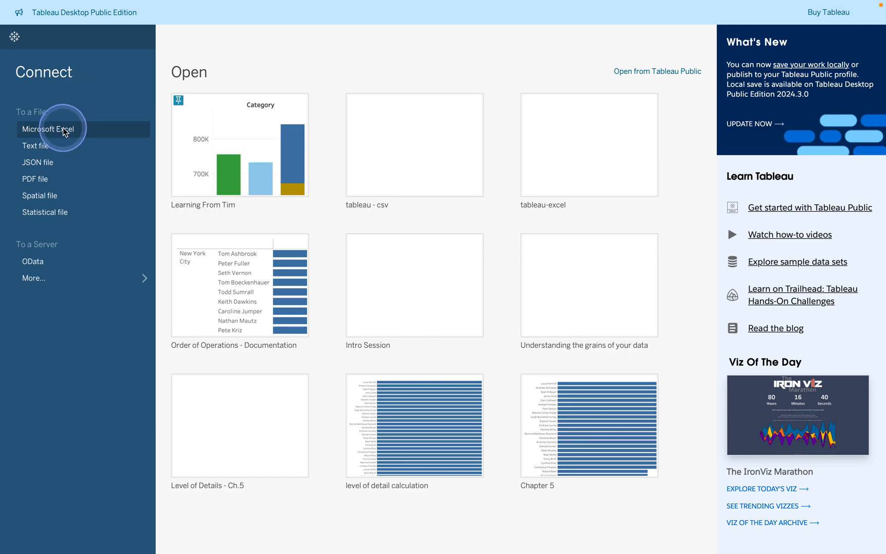
{"action": "left_click", "coordinate": [65, 131]}
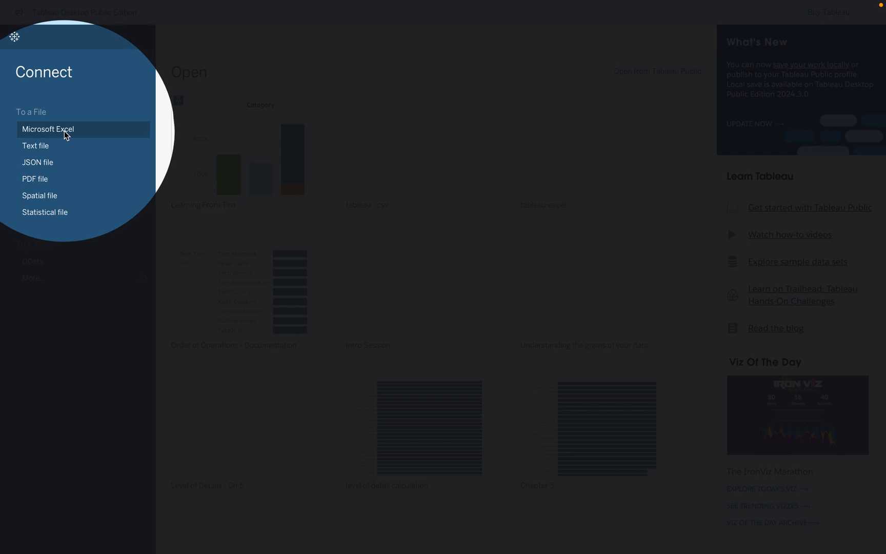
{"action": "left_click", "coordinate": [71, 132]}
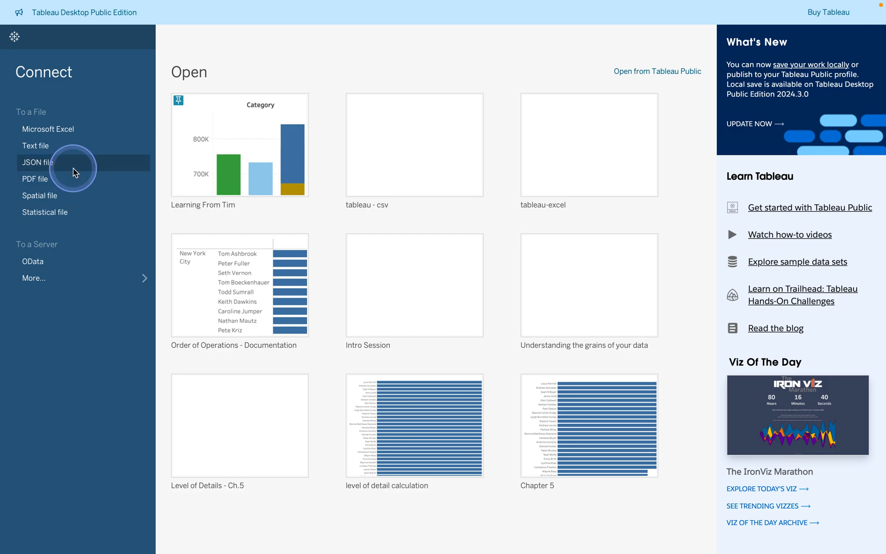
{"action": "left_click", "coordinate": [70, 133]}
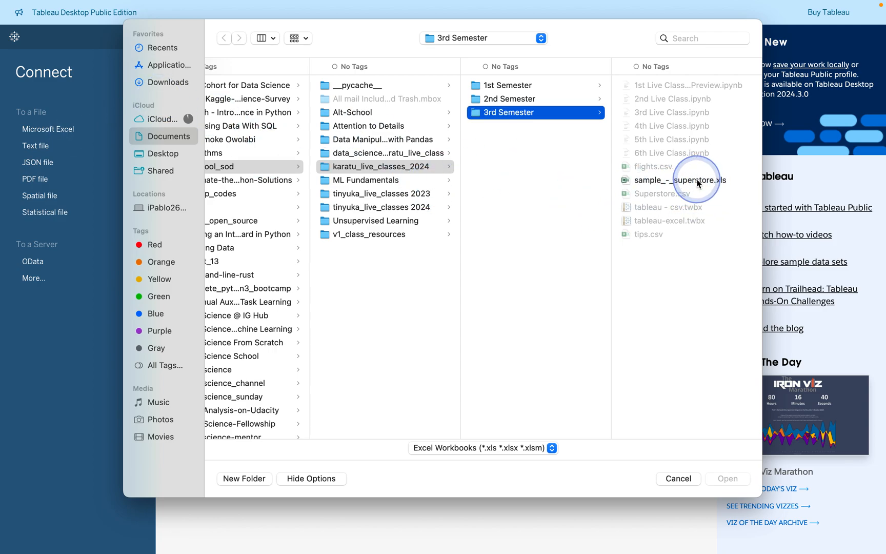
{"action": "left_click", "coordinate": [675, 183]}
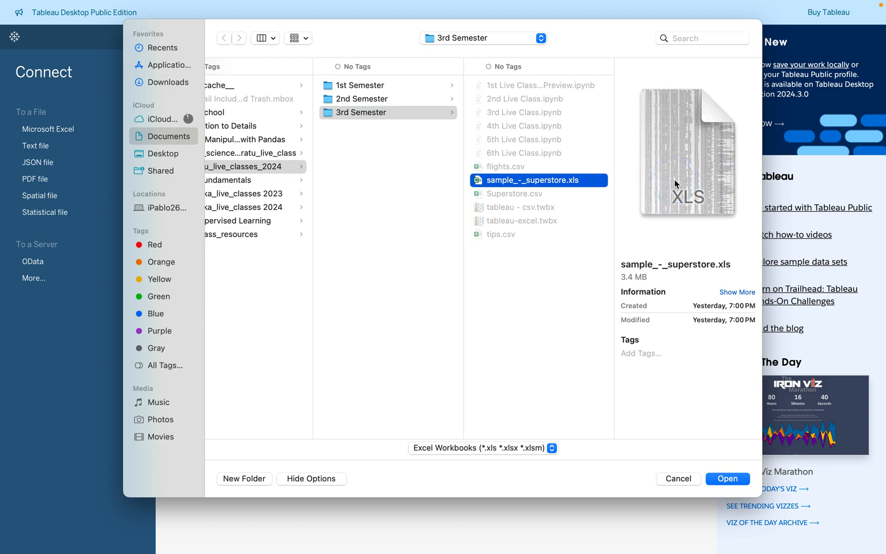
{"action": "left_click", "coordinate": [732, 480]}
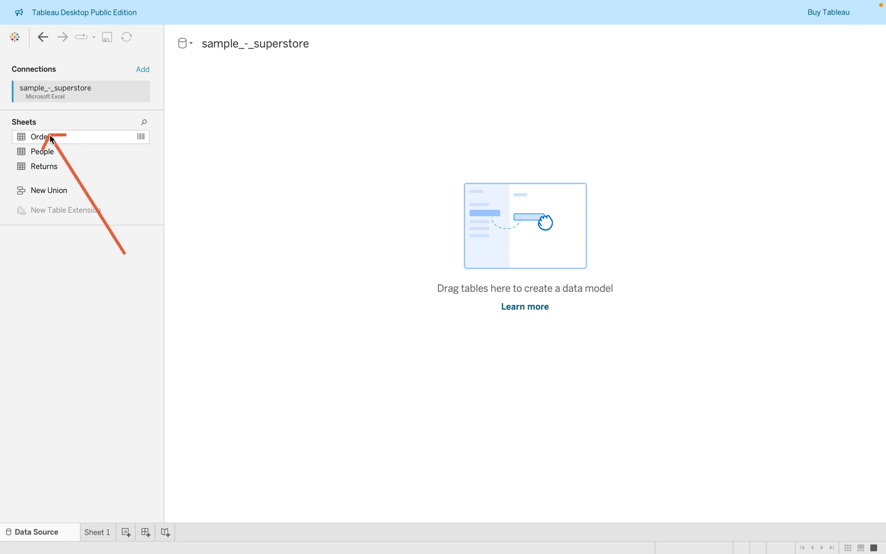
{"action": "left_click", "coordinate": [46, 166]}
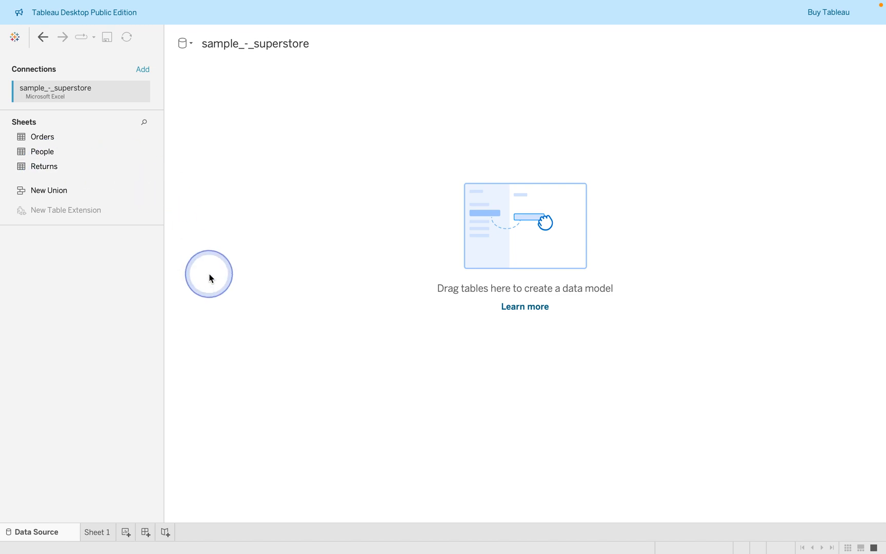
{"action": "mouse_move", "coordinate": [120, 329]}
{"action": "left_mouse_down"}
{"action": "mouse_move", "coordinate": [297, 277]}
{"action": "mouse_move", "coordinate": [354, 233]}
{"action": "mouse_move", "coordinate": [564, 266]}
{"action": "mouse_move", "coordinate": [486, 151]}
{"action": "mouse_move", "coordinate": [337, 234]}
{"action": "mouse_move", "coordinate": [336, 224]}
{"action": "left_mouse_up"}
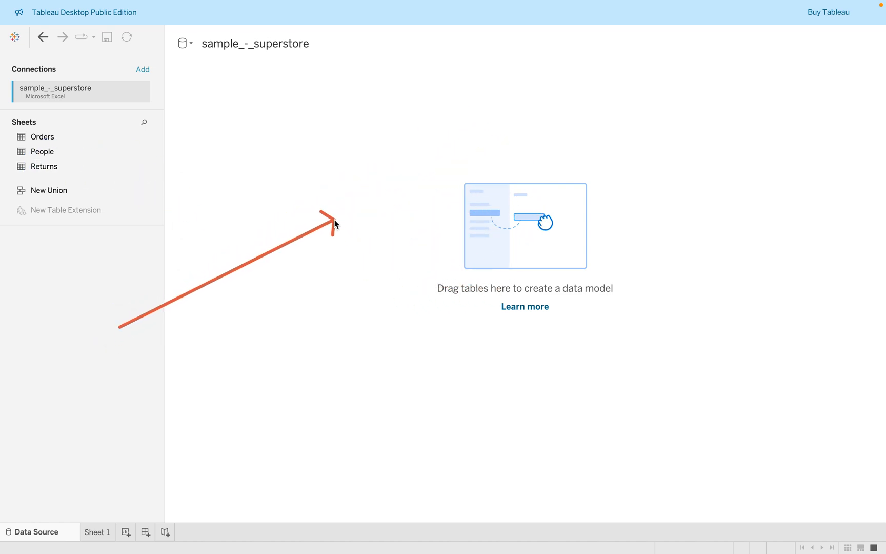
{"action": "mouse_move", "coordinate": [334, 219]}
{"action": "left_mouse_down"}
{"action": "mouse_move", "coordinate": [471, 251]}
{"action": "mouse_move", "coordinate": [447, 220]}
{"action": "left_mouse_up"}
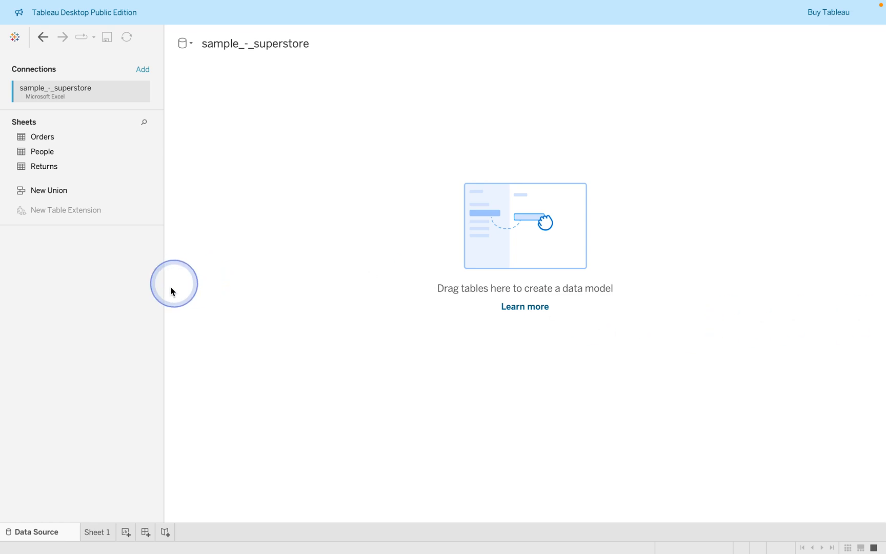
- Add the Orders sheet to the data model canvas and collapse the table details beside its data preview
{"action": "left_click_drag", "start_coordinate": [49, 141], "coordinate": [422, 148]}
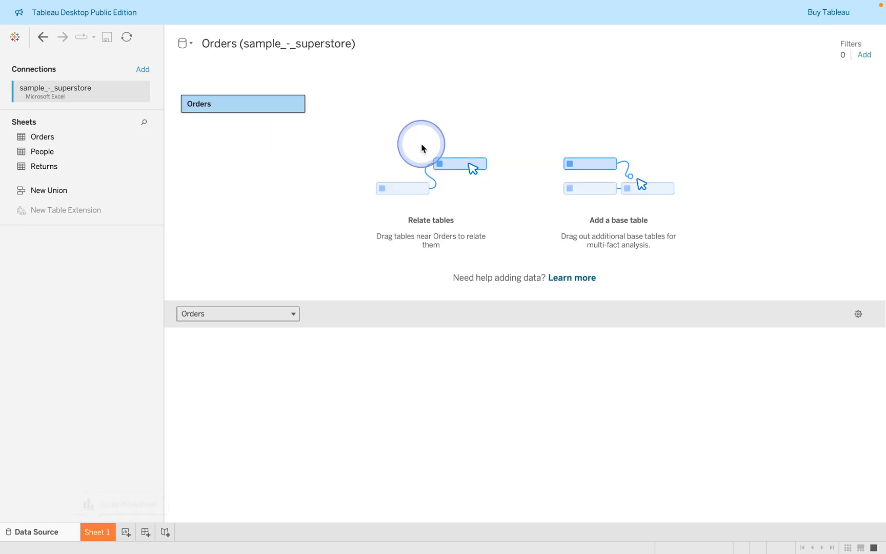
{"action": "left_click", "coordinate": [476, 353]}
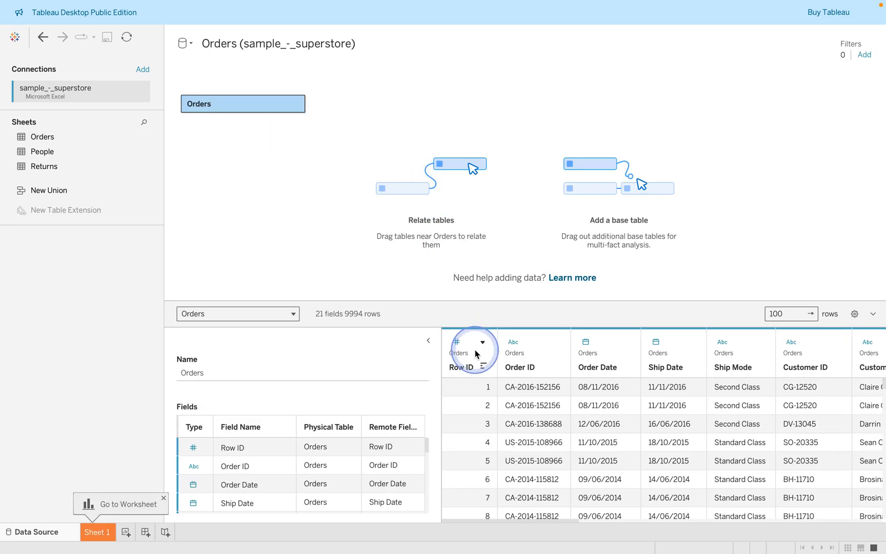
{"action": "left_click", "coordinate": [467, 374]}
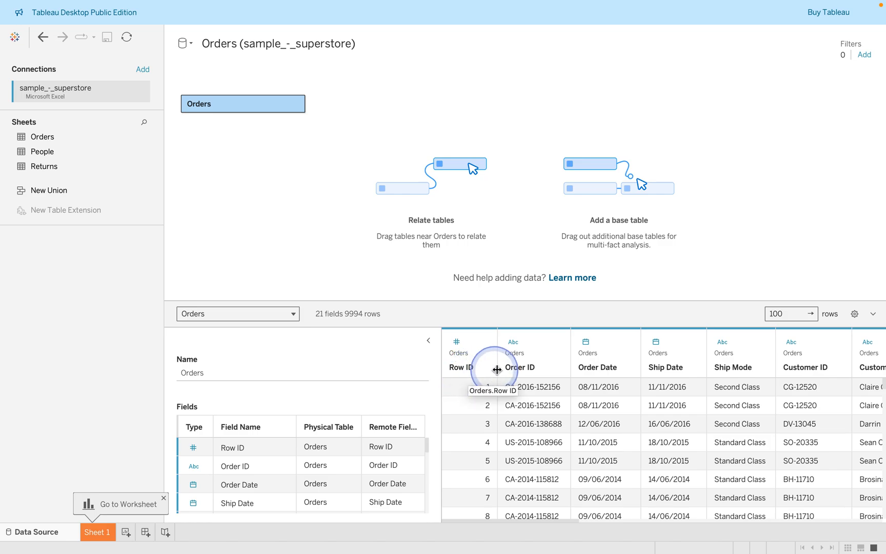
{"action": "left_click_drag", "start_coordinate": [465, 372], "coordinate": [805, 370]}
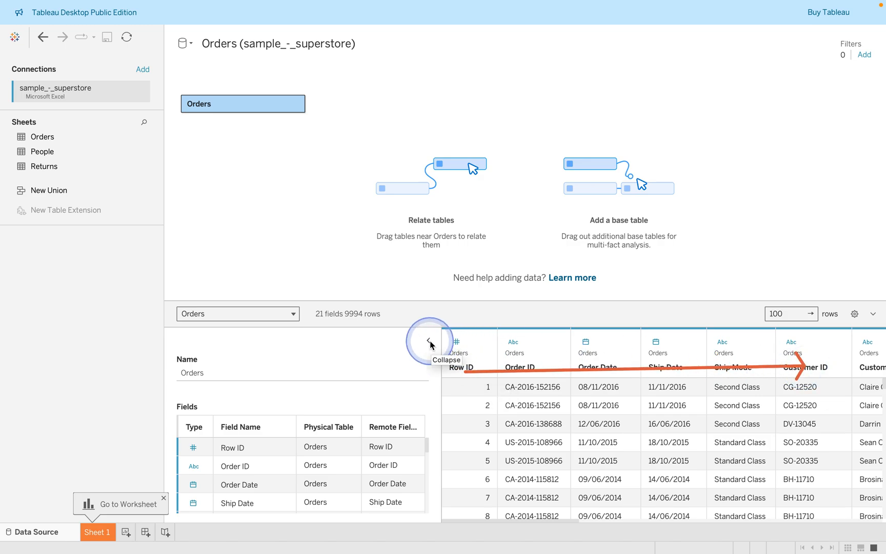
{"action": "left_click_drag", "start_coordinate": [431, 341], "coordinate": [425, 336]}
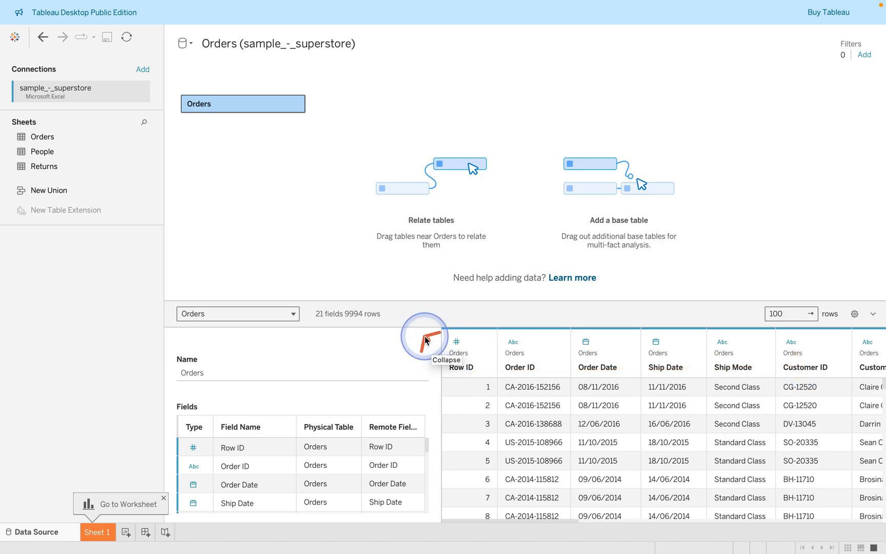
{"action": "left_click", "coordinate": [426, 338]}
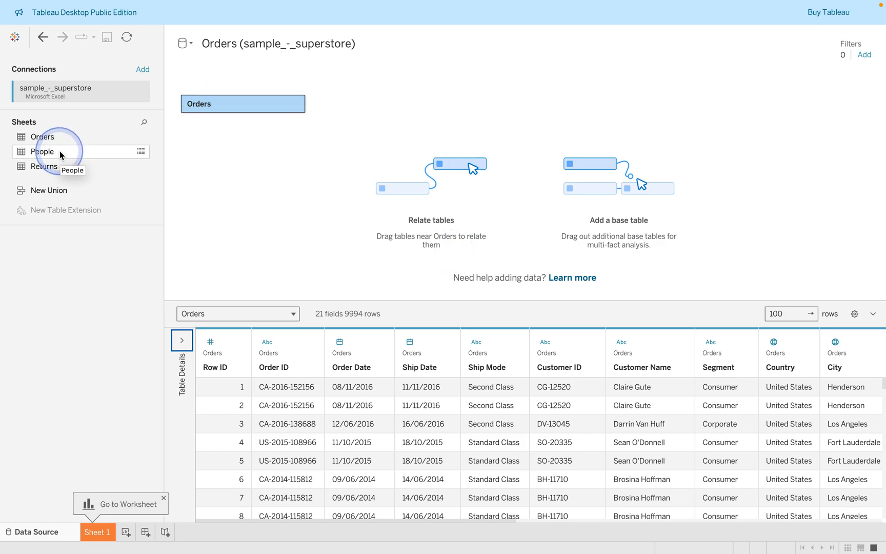
- Relate the People table to Orders and compare the Region field in the data previews of both tables
{"action": "left_click_drag", "start_coordinate": [60, 154], "coordinate": [383, 141]}
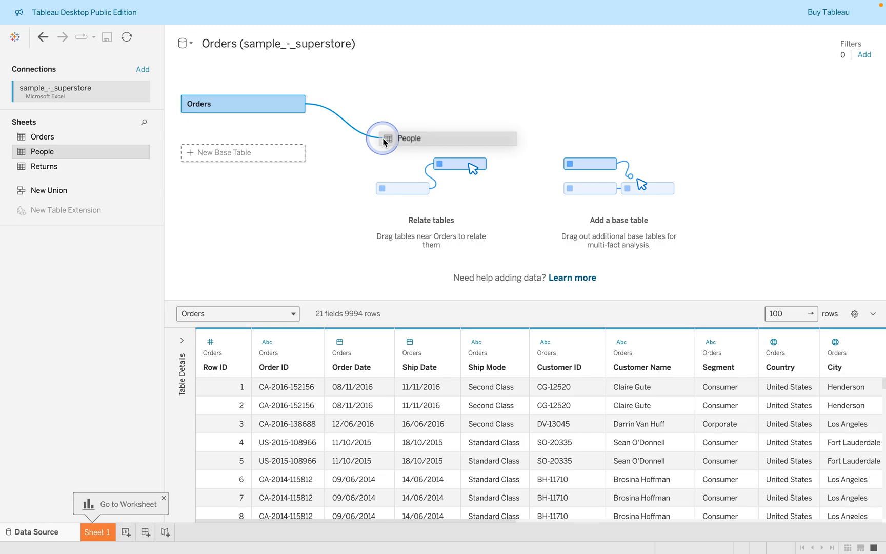
{"action": "left_click_drag", "start_coordinate": [383, 139], "coordinate": [383, 139]}
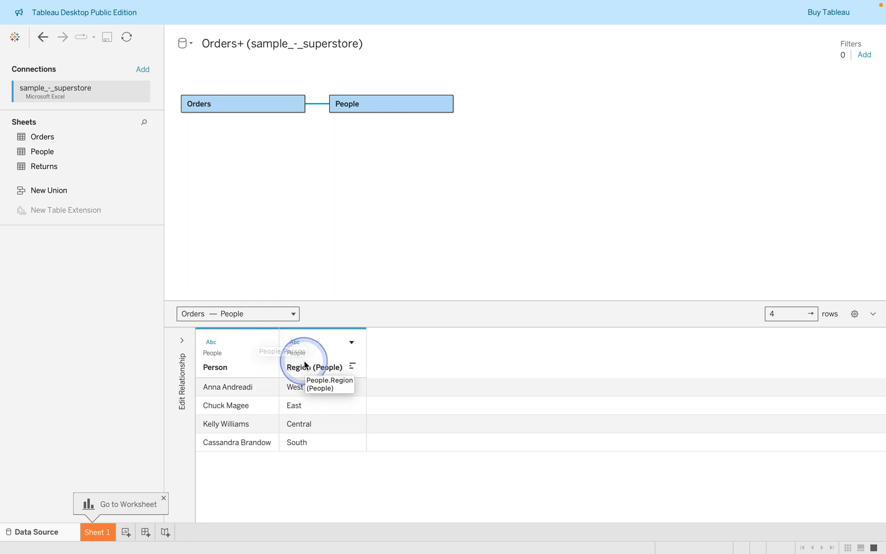
{"action": "left_click", "coordinate": [216, 106]}
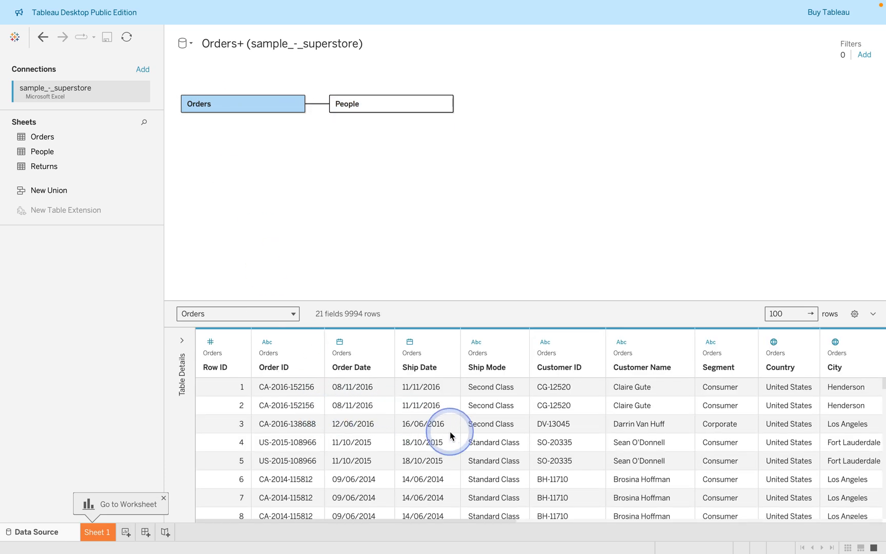
{"action": "scroll", "coordinate": [451, 436], "scroll_direction": "right", "scroll_amount": 3}
{"action": "scroll", "coordinate": [450, 436], "scroll_direction": "right", "scroll_amount": 7}
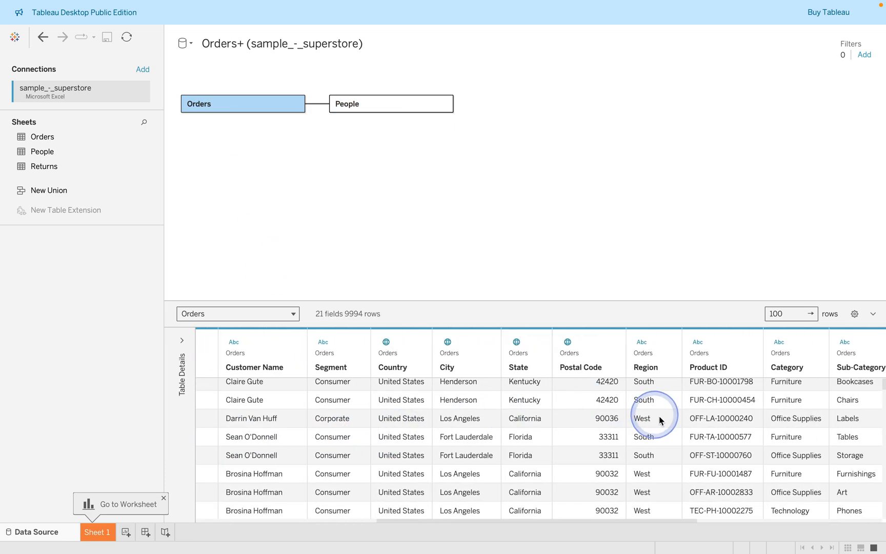
{"action": "mouse_move", "coordinate": [657, 383]}
{"action": "left_mouse_down"}
{"action": "mouse_move", "coordinate": [642, 361]}
{"action": "mouse_move", "coordinate": [647, 372]}
{"action": "left_mouse_up"}
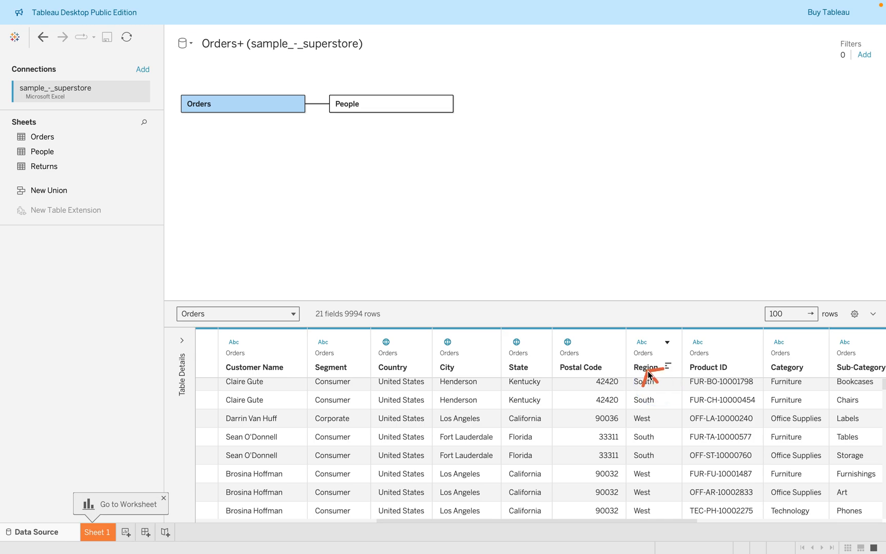
{"action": "left_click", "coordinate": [372, 112]}
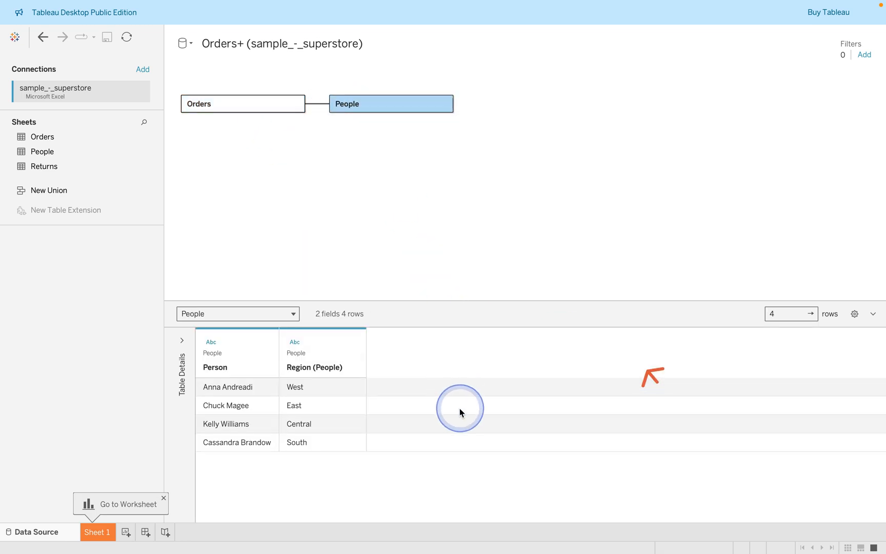
{"action": "left_click_drag", "start_coordinate": [337, 454], "coordinate": [302, 371]}
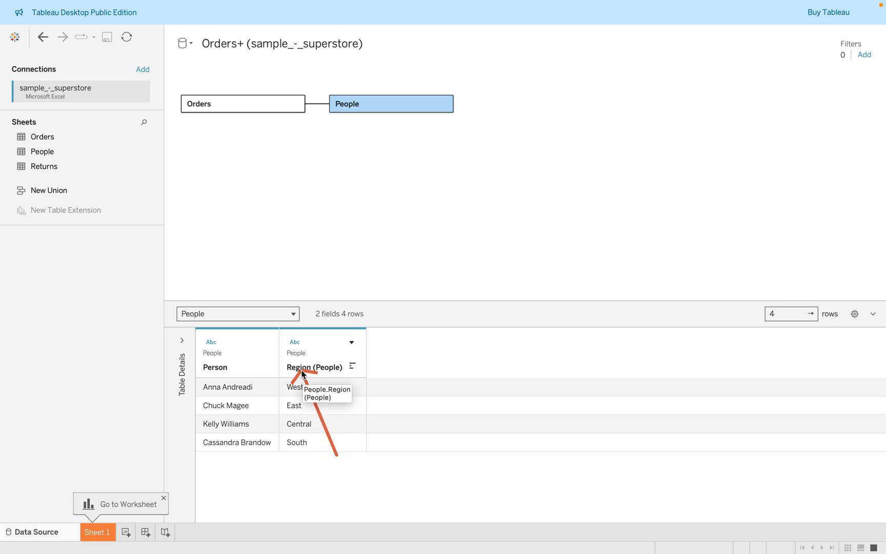
{"action": "left_click", "coordinate": [303, 374]}
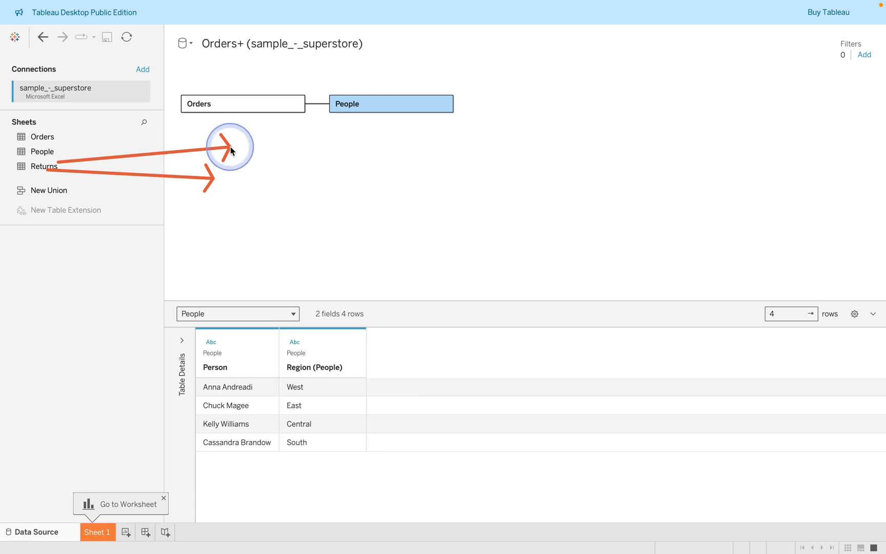
- Relate the Returns table to Orders and compare the Order ID field in the data previews of both tables
{"action": "left_click_drag", "start_coordinate": [44, 166], "coordinate": [366, 186]}
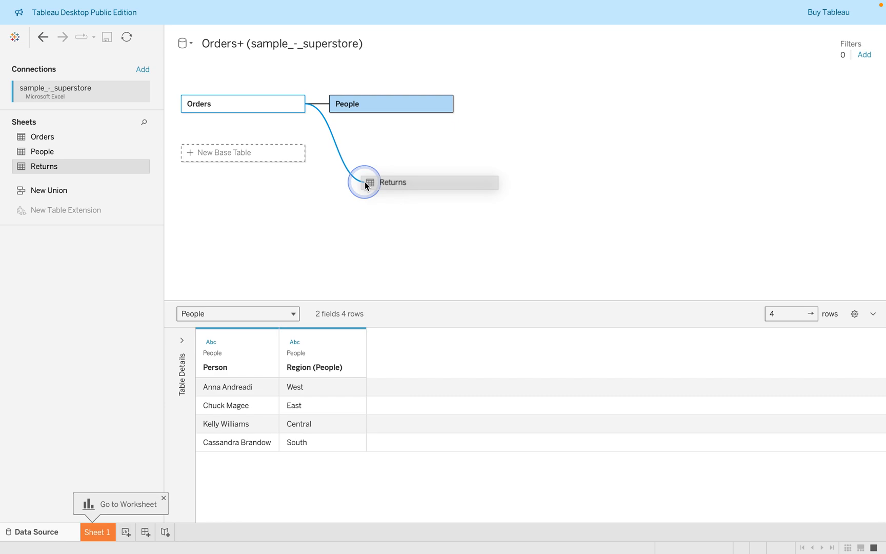
{"action": "left_click_drag", "start_coordinate": [365, 183], "coordinate": [365, 183]}
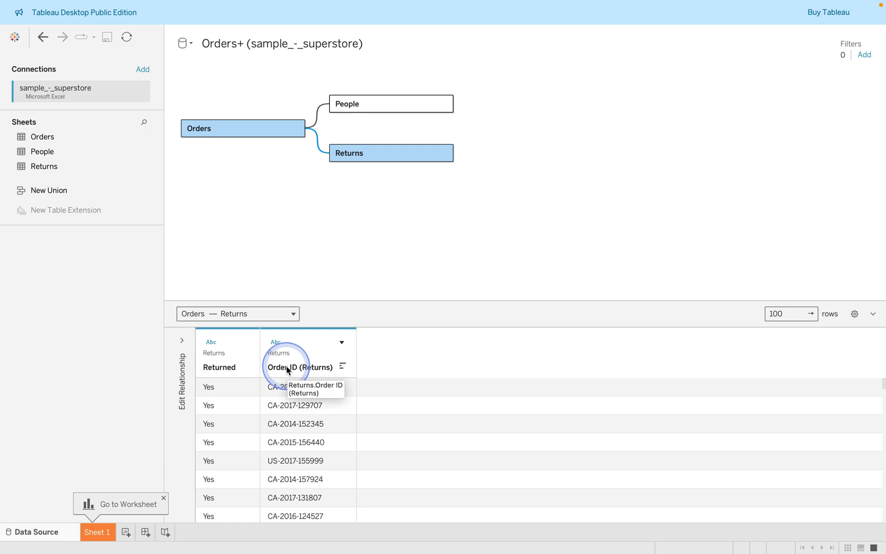
{"action": "left_click_drag", "start_coordinate": [290, 480], "coordinate": [293, 361]}
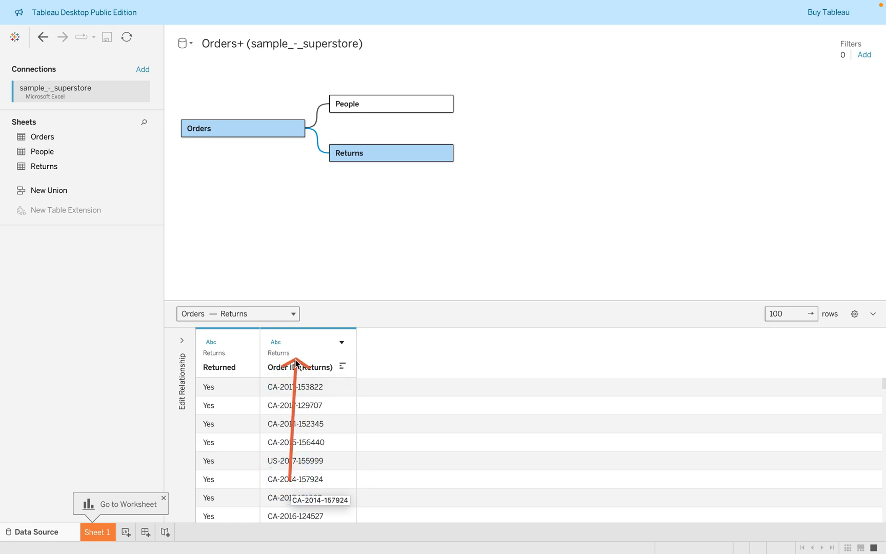
{"action": "left_click", "coordinate": [250, 136]}
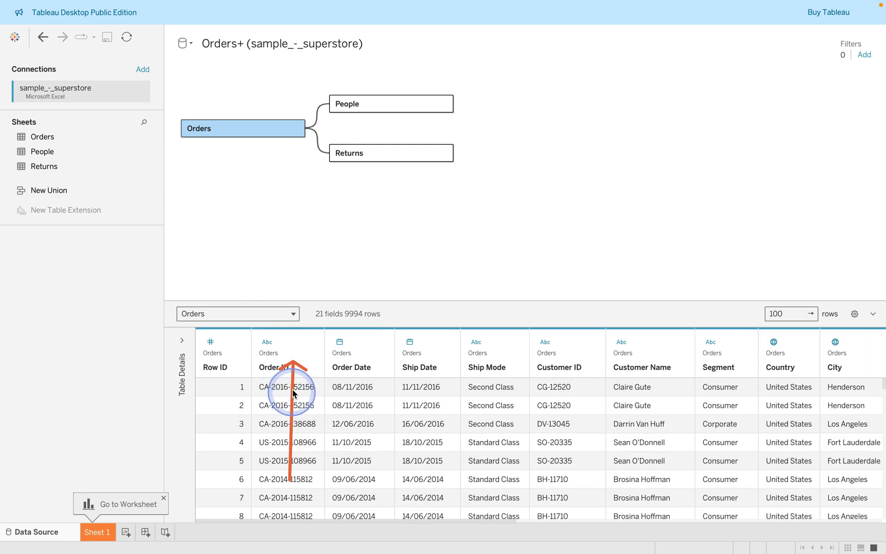
{"action": "left_click_drag", "start_coordinate": [268, 407], "coordinate": [276, 367]}
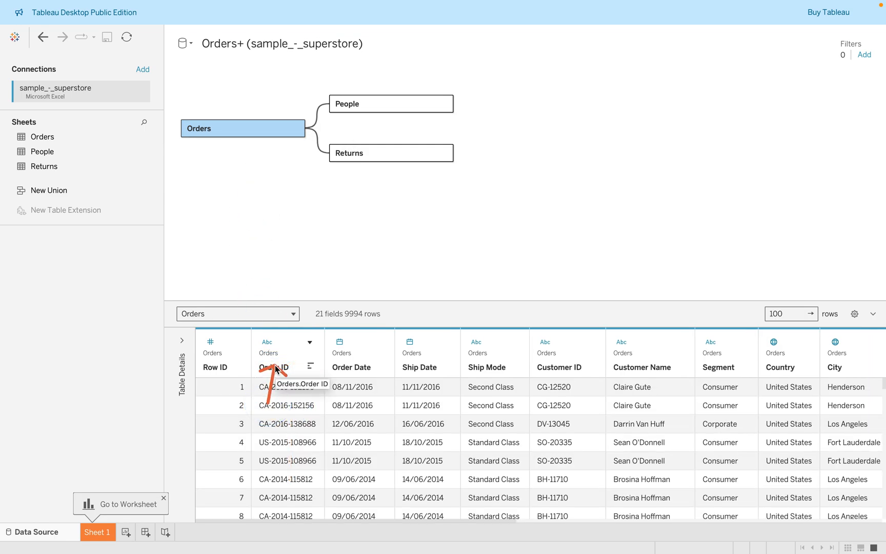
{"action": "left_click", "coordinate": [275, 367]}
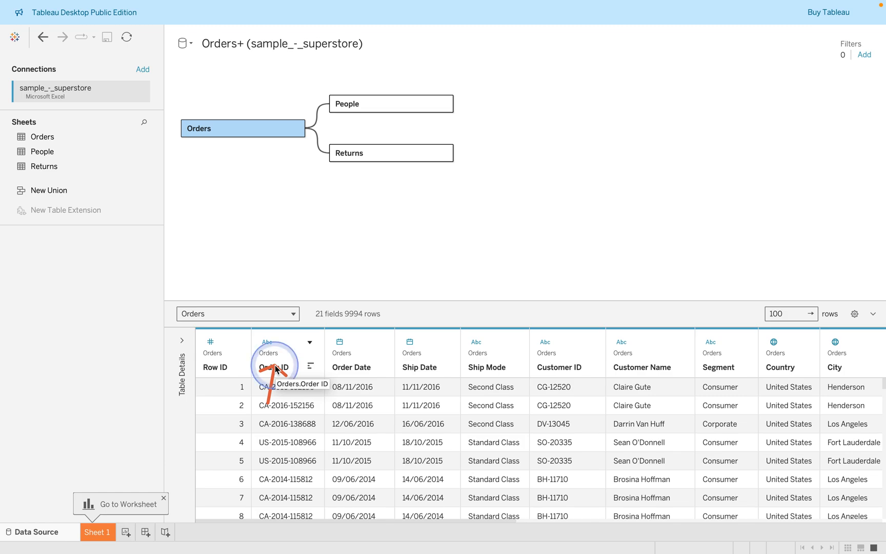
{"action": "left_click", "coordinate": [105, 291]}
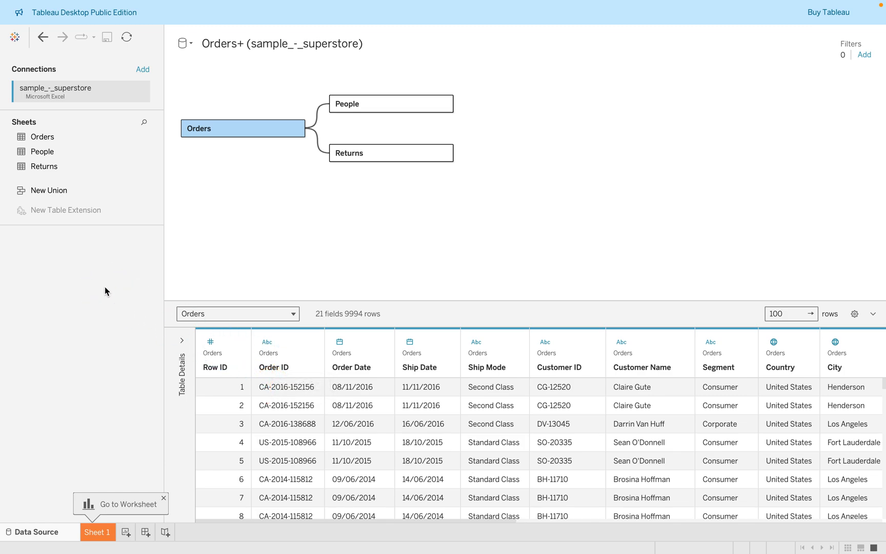
- Go from the data source to the Sheet 1 worksheet
{"action": "left_click", "coordinate": [100, 531]}
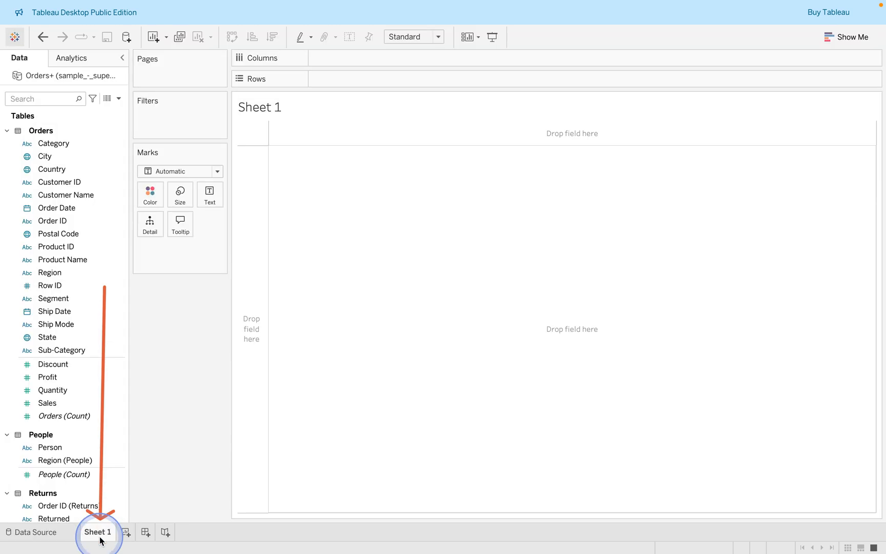
{"action": "left_click", "coordinate": [436, 398]}
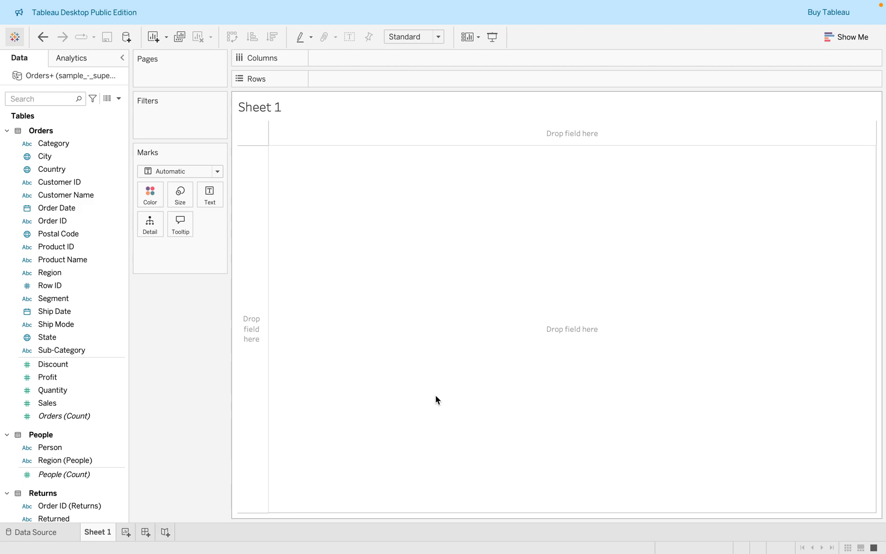
{"action": "mouse_move", "coordinate": [513, 5]}
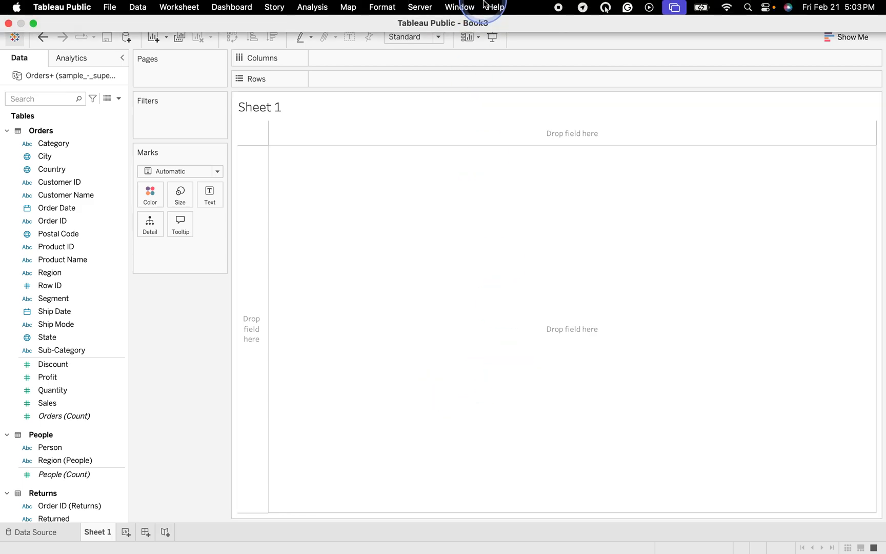